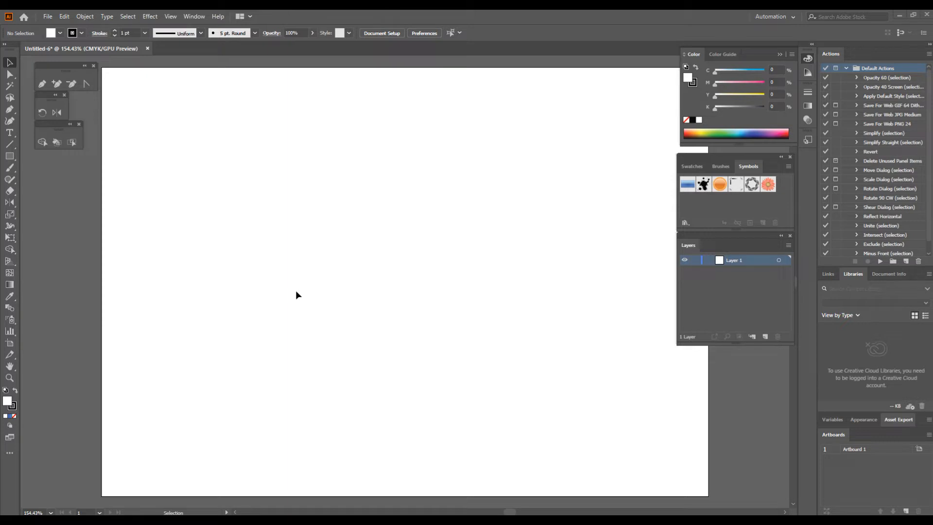
# Step: Place the linked image Shirts2.jpg on the artboard at about 26.9 by 18.1 cm
pyautogui.click(48, 17)
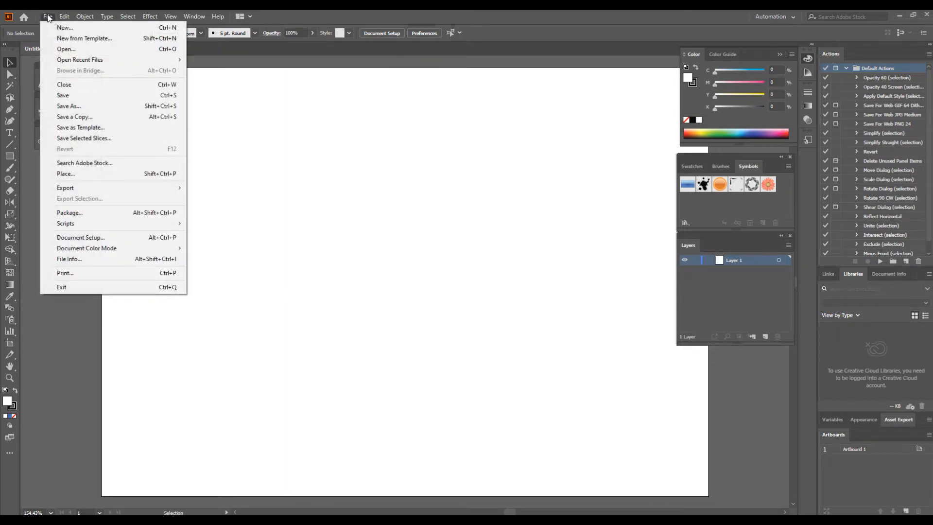
pyautogui.click(109, 172)
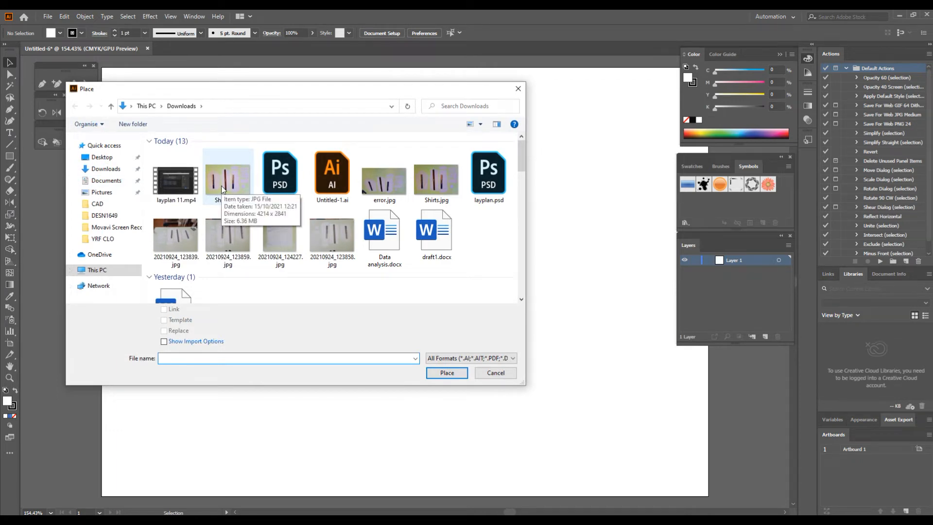
pyautogui.click(221, 185)
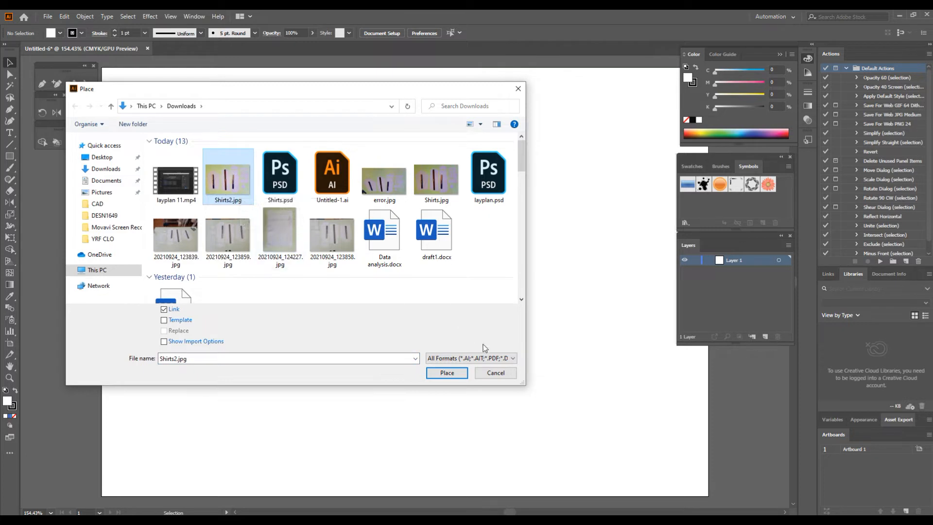
pyautogui.click(453, 378)
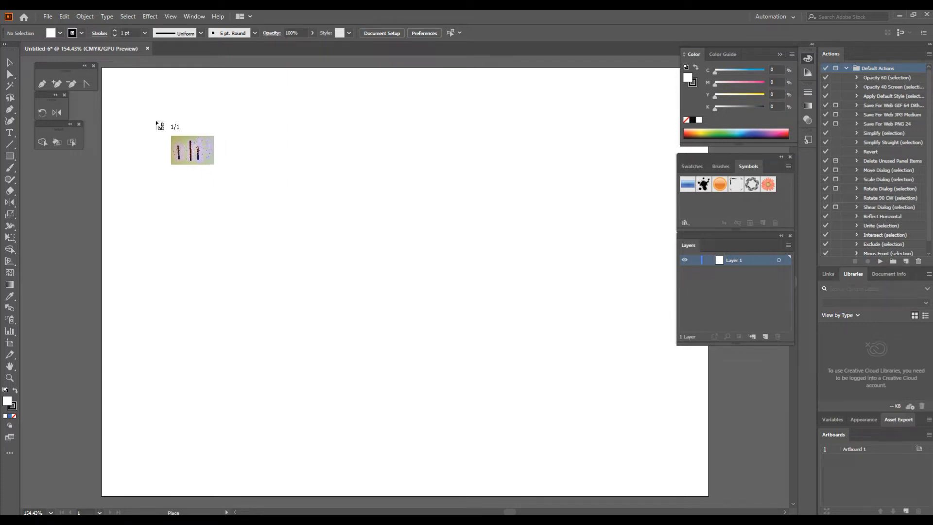
pyautogui.moveTo(130, 98); pyautogui.dragTo(777, 469)
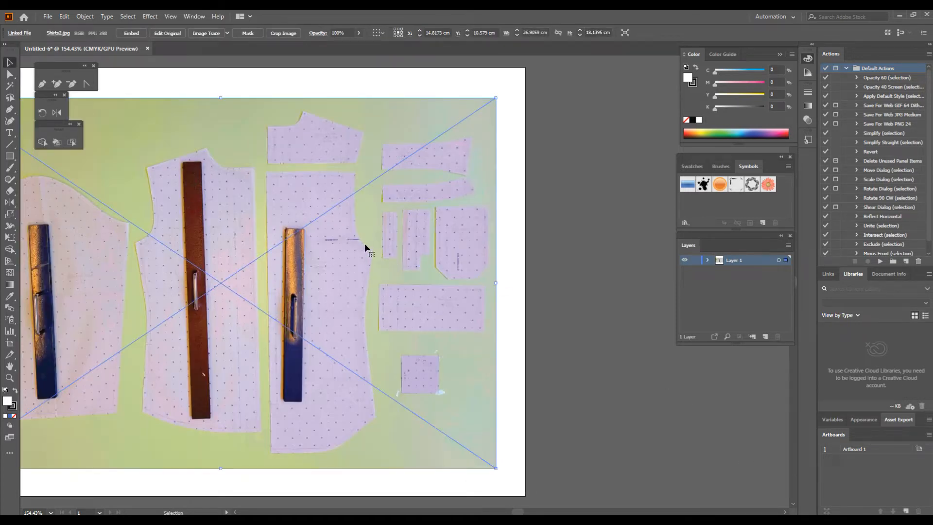
pyautogui.moveTo(304, 238); pyautogui.dragTo(453, 228)
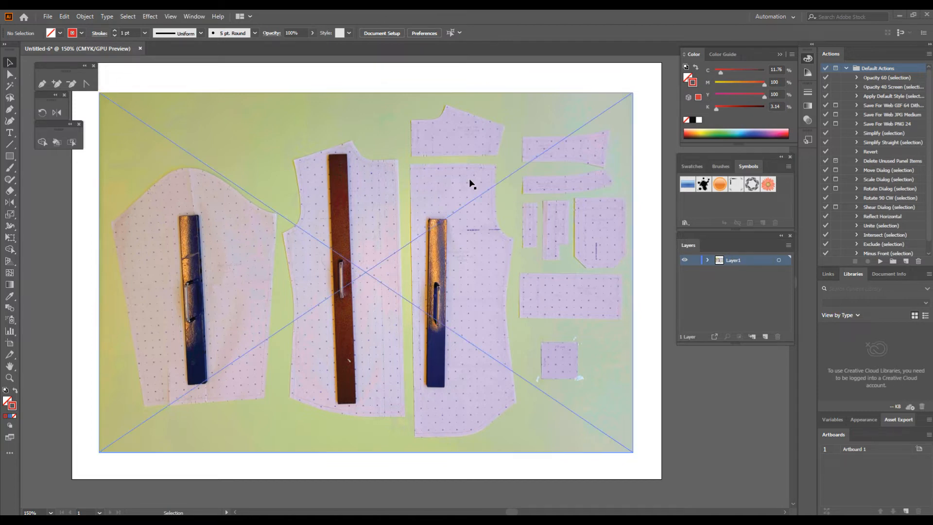
# Step: Rename the layer holding the placed image as Photo
pyautogui.doubleClick(734, 261)
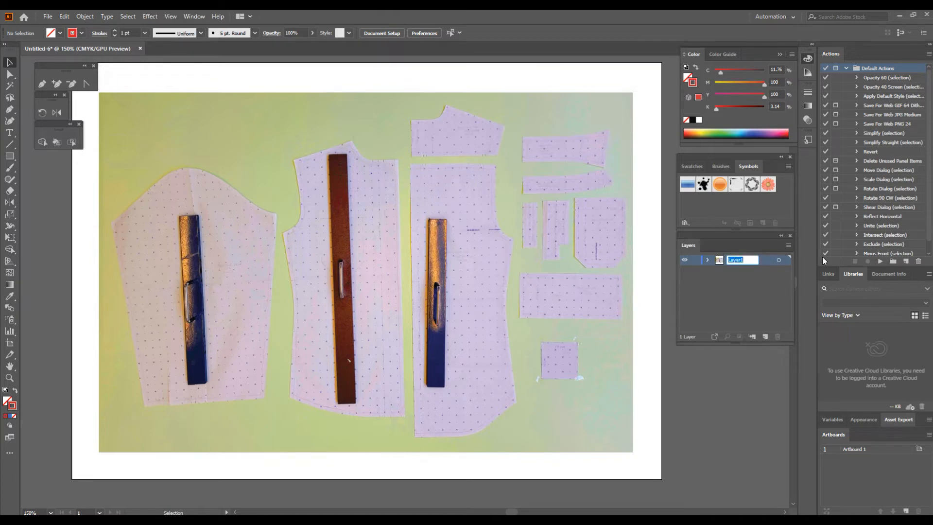
pyautogui.write('Photo')
pyautogui.click(773, 284)
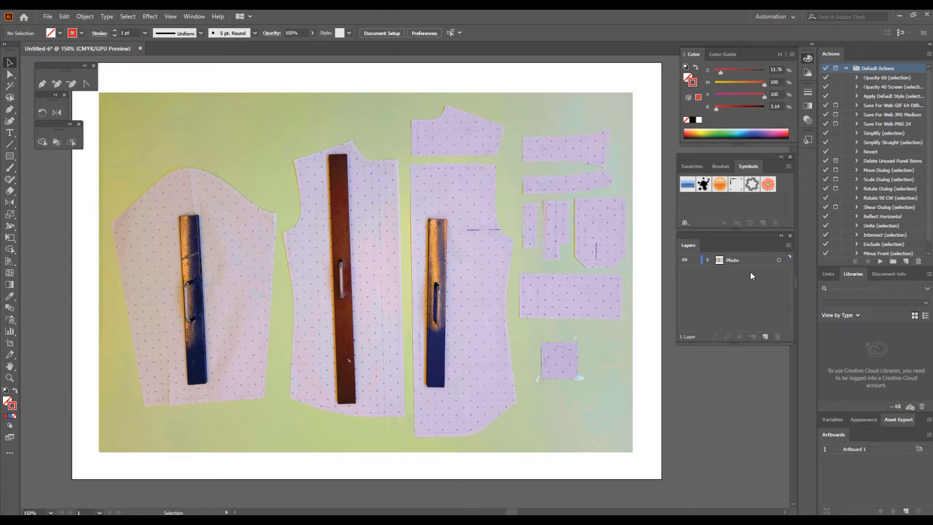
# Step: Add a new layer above the Photo layer and name it Layplan
pyautogui.click(765, 337)
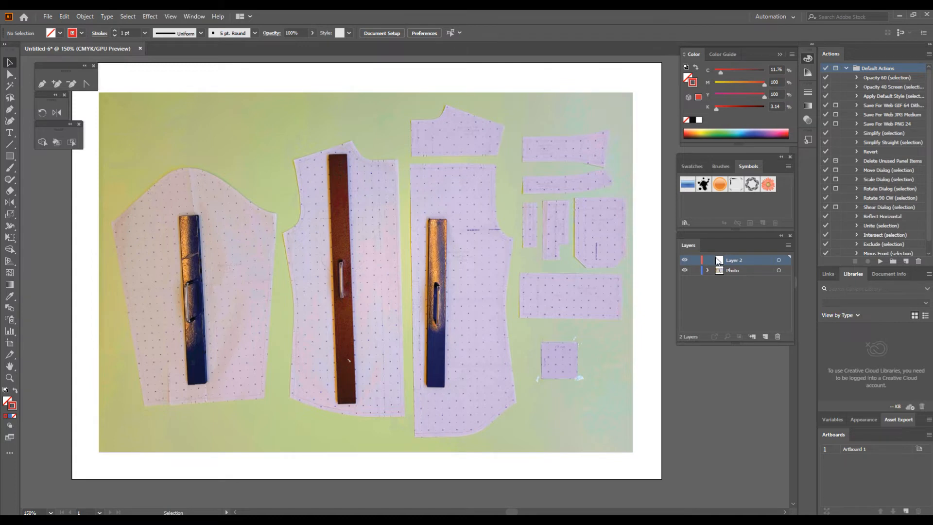
pyautogui.doubleClick(740, 261)
pyautogui.write('Layplan')
pyautogui.click(775, 303)
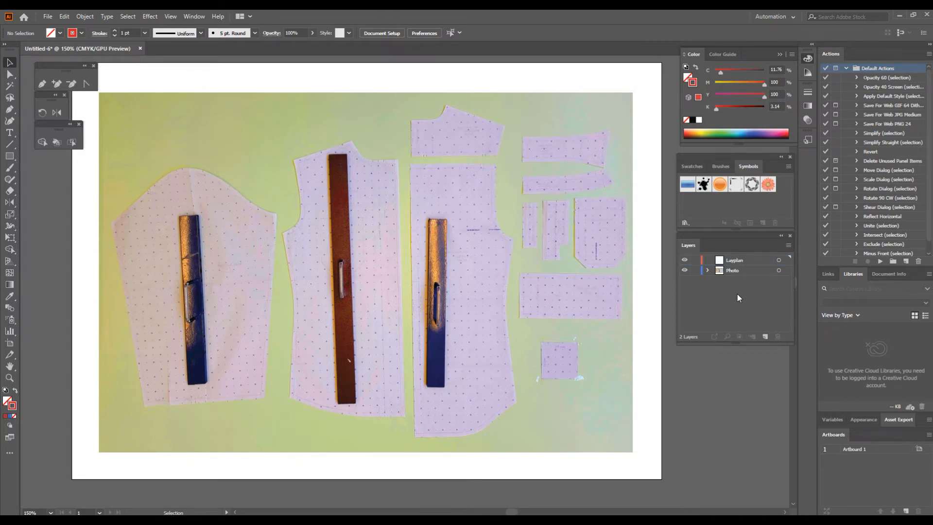
# Step: Draw an unfilled 2 by 2 cm red-outlined square on the Layplan layer and align its upper-left corner with the photo's 10 cm reference square
pyautogui.click(741, 261)
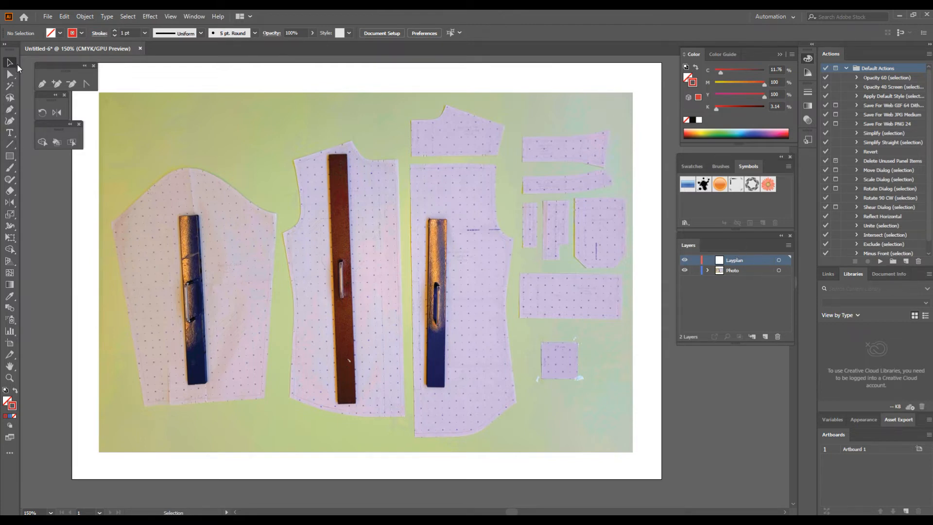
pyautogui.click(10, 156)
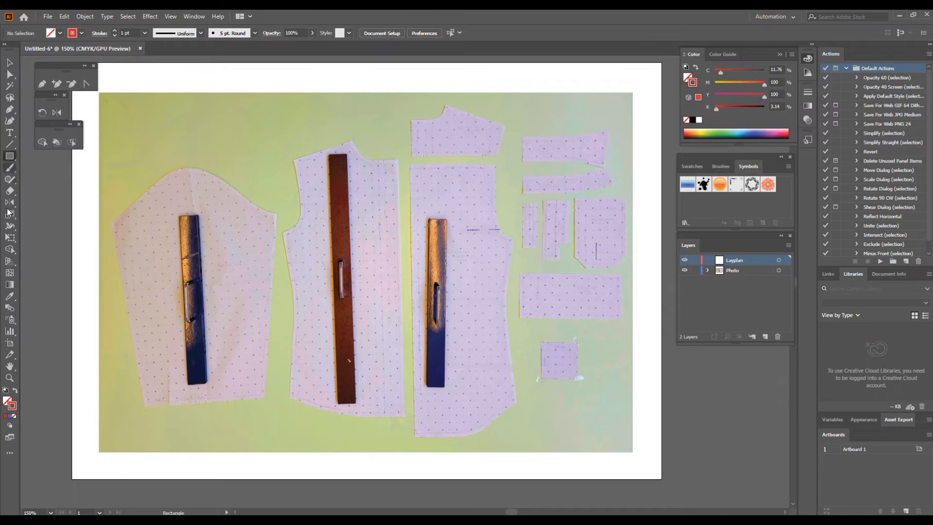
pyautogui.click(6, 401)
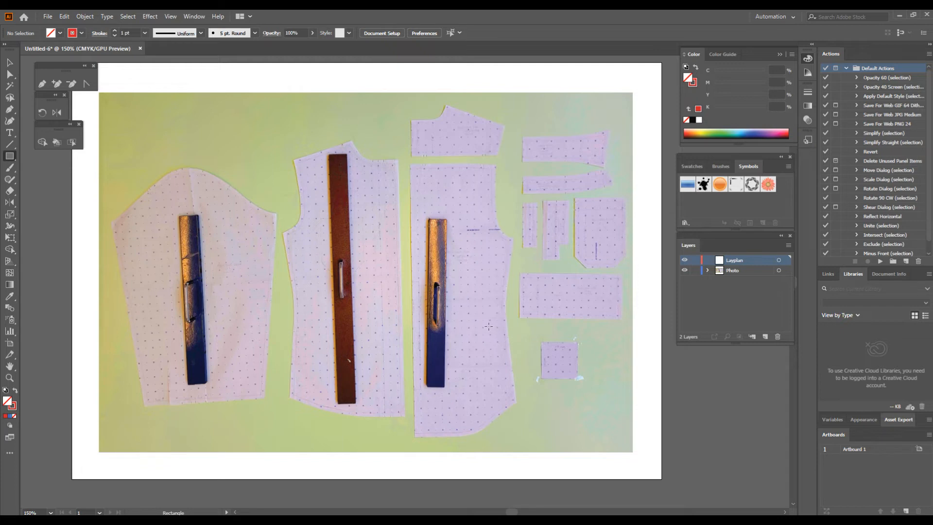
pyautogui.click(489, 328)
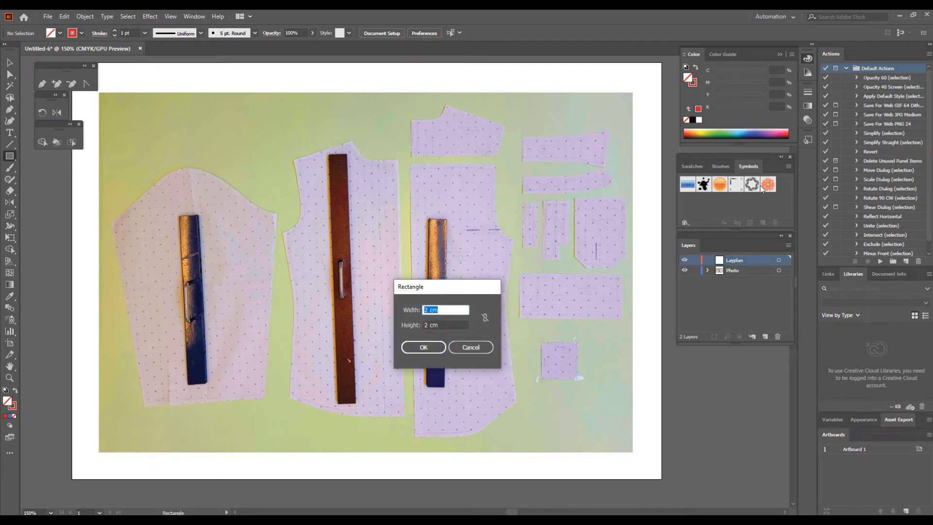
pyautogui.write('2 cm')
pyautogui.press('Tab')
pyautogui.write('2cm')
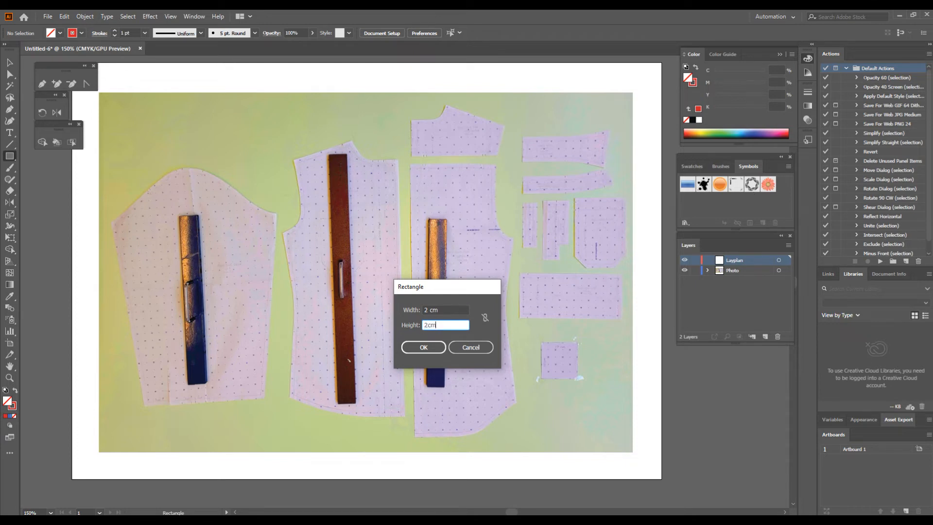
pyautogui.click(454, 310)
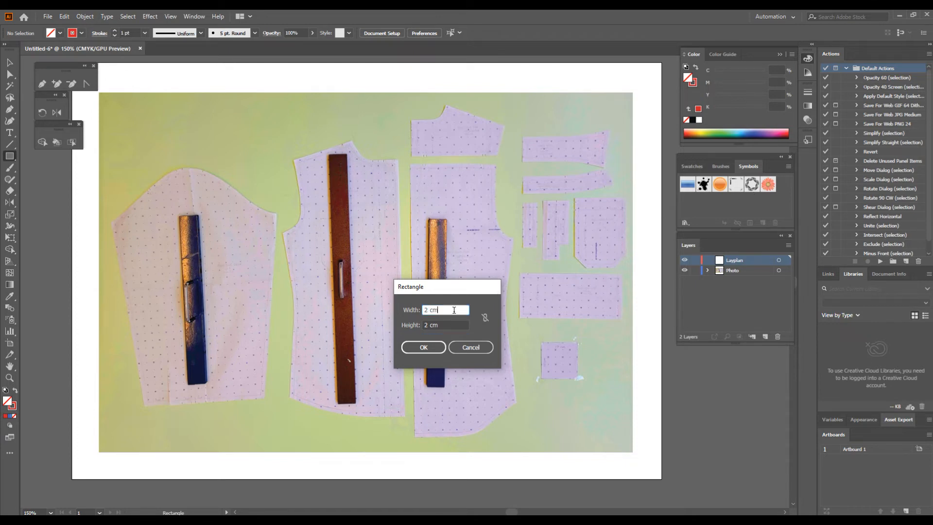
pyautogui.moveTo(444, 325)
pyautogui.mouseDown()
pyautogui.moveTo(421, 326)
pyautogui.moveTo(429, 327)
pyautogui.mouseUp()
pyautogui.click(437, 326)
pyautogui.click(458, 325)
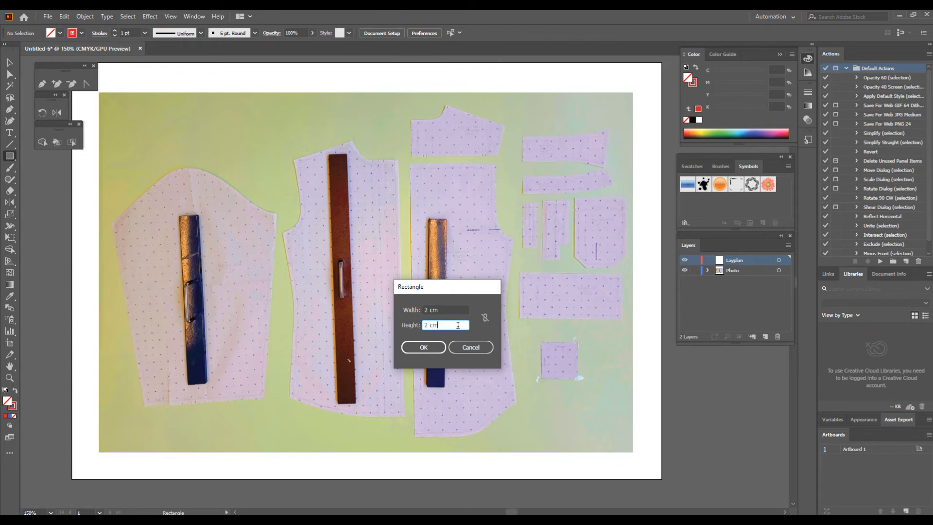
pyautogui.click(425, 348)
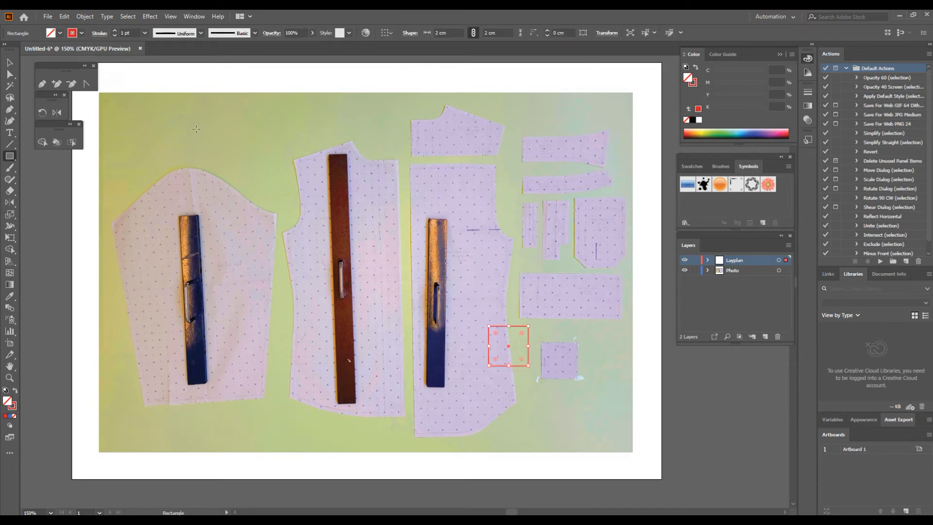
pyautogui.click(10, 63)
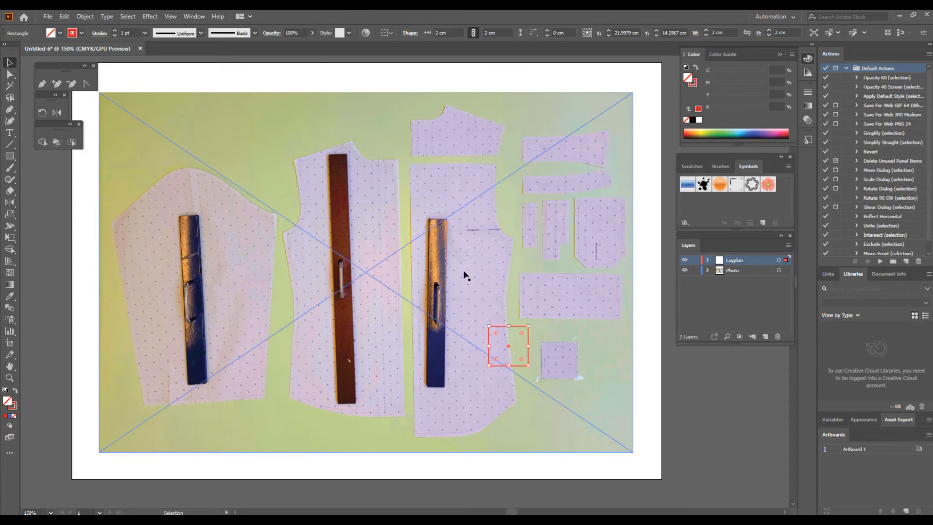
pyautogui.moveTo(521, 334); pyautogui.dragTo(568, 346)
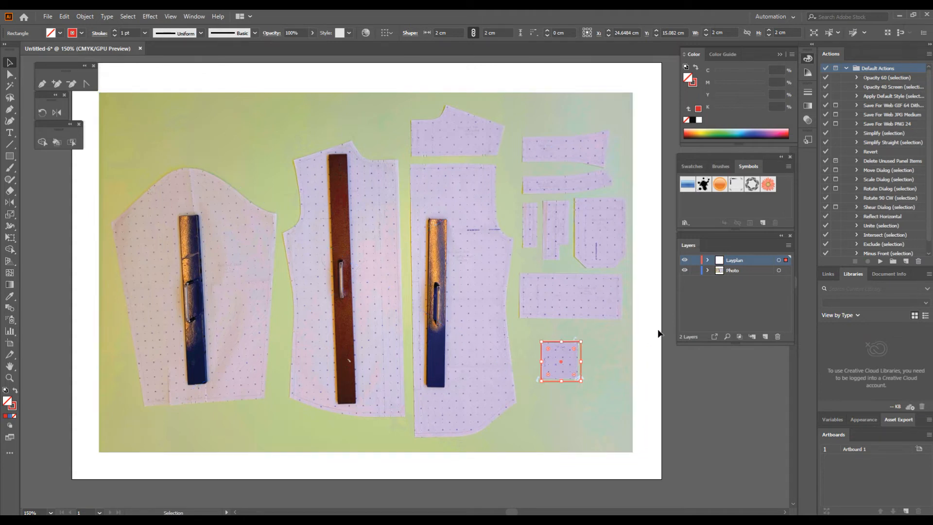
# Step: Scale the photo on the Photo layer proportionally to about 28 cm wide and realign its reference square with the red square's upper-left corner
pyautogui.click(740, 270)
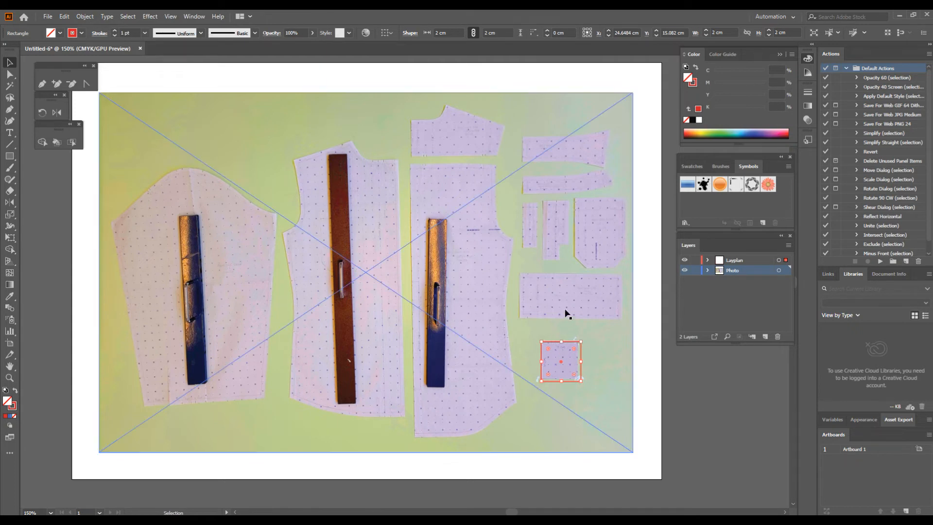
pyautogui.moveTo(557, 323); pyautogui.dragTo(494, 266)
pyautogui.moveTo(568, 348); pyautogui.dragTo(565, 344)
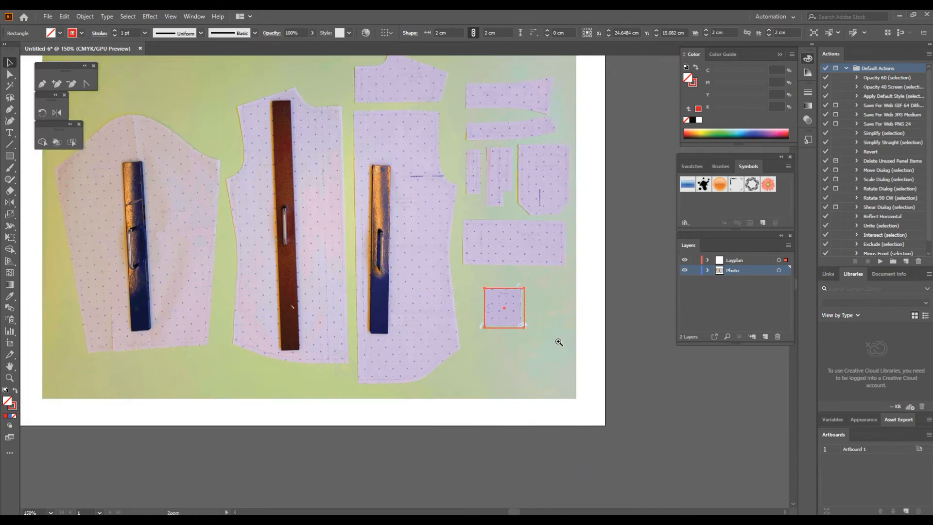
pyautogui.keyDown('ctrl'); pyautogui.click(559, 340); pyautogui.keyUp('ctrl')
pyautogui.keyDown('ctrl'); pyautogui.click(559, 340); pyautogui.keyUp('ctrl')
pyautogui.moveTo(307, 282); pyautogui.dragTo(589, 368)
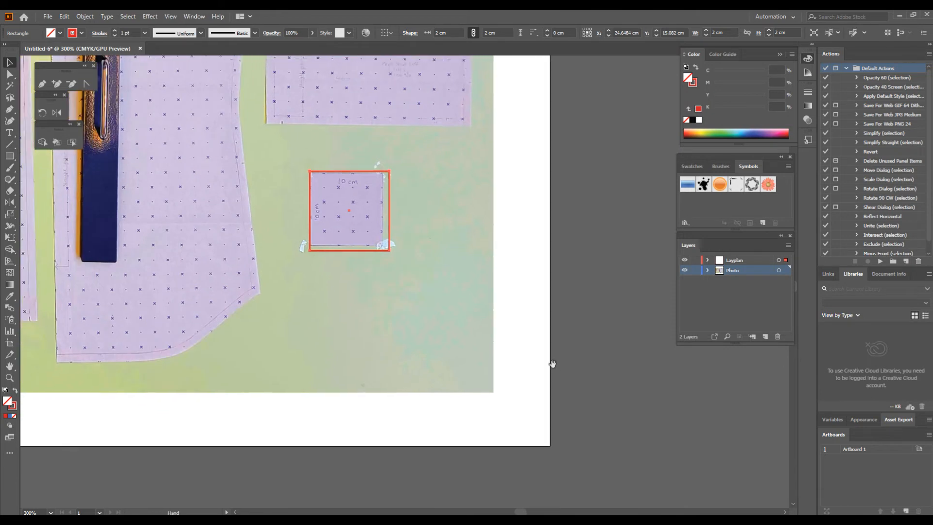
pyautogui.keyDown('ctrl'); pyautogui.click(504, 326); pyautogui.keyUp('ctrl')
pyautogui.moveTo(515, 363); pyautogui.dragTo(602, 366)
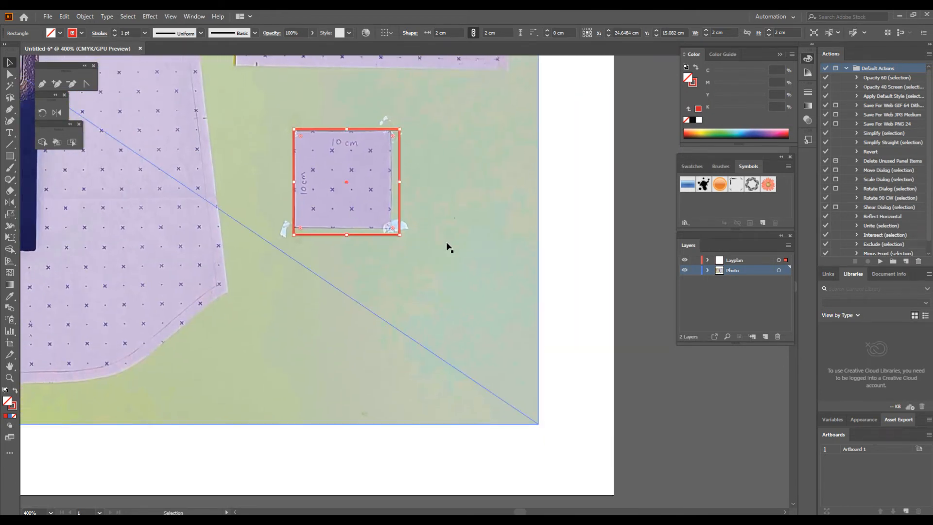
pyautogui.click(506, 410)
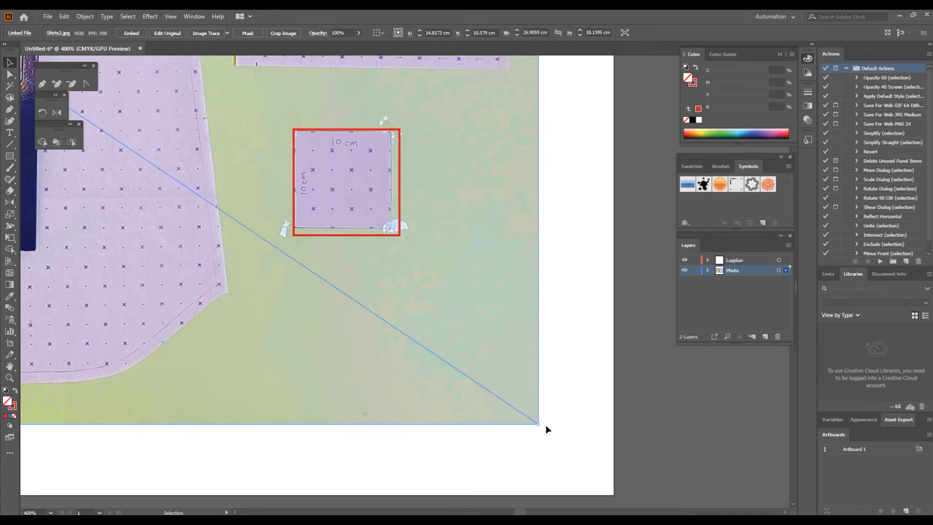
pyautogui.press('shift')
pyautogui.moveTo(538, 424); pyautogui.dragTo(450, 365)
pyautogui.moveTo(494, 406); pyautogui.dragTo(594, 463)
pyautogui.moveTo(543, 411); pyautogui.dragTo(467, 372)
pyautogui.press('Right')
pyautogui.press('Right')
pyautogui.press('Right')
pyautogui.press('Down')
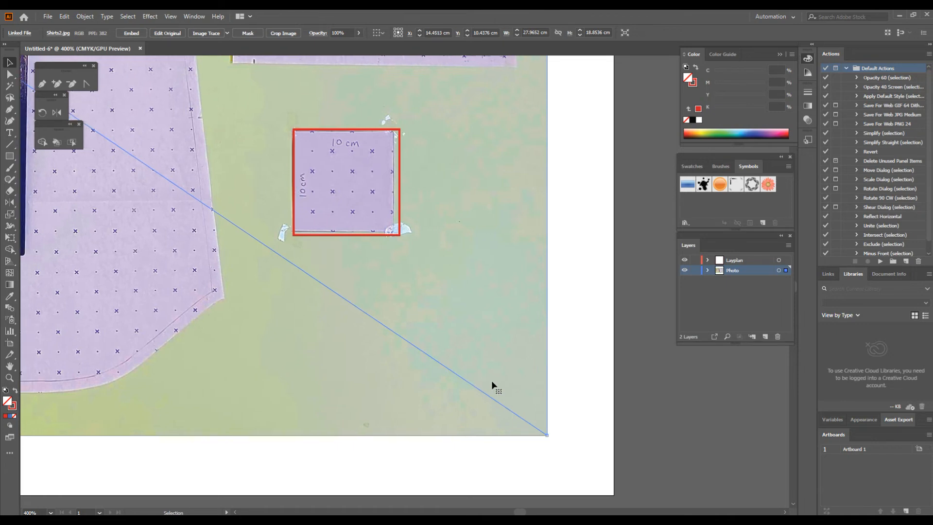
# Step: Enlarge the photo proportionally to about 28.6 cm wide and reposition it so its reference square sits inside the red square
pyautogui.moveTo(547, 435); pyautogui.dragTo(575, 453)
pyautogui.moveTo(504, 415); pyautogui.dragTo(484, 398)
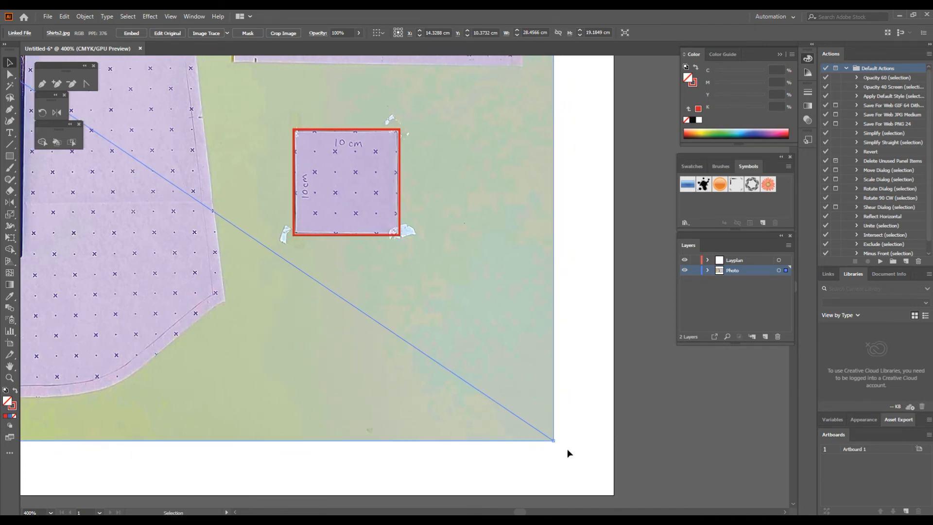
pyautogui.moveTo(554, 441); pyautogui.dragTo(565, 450)
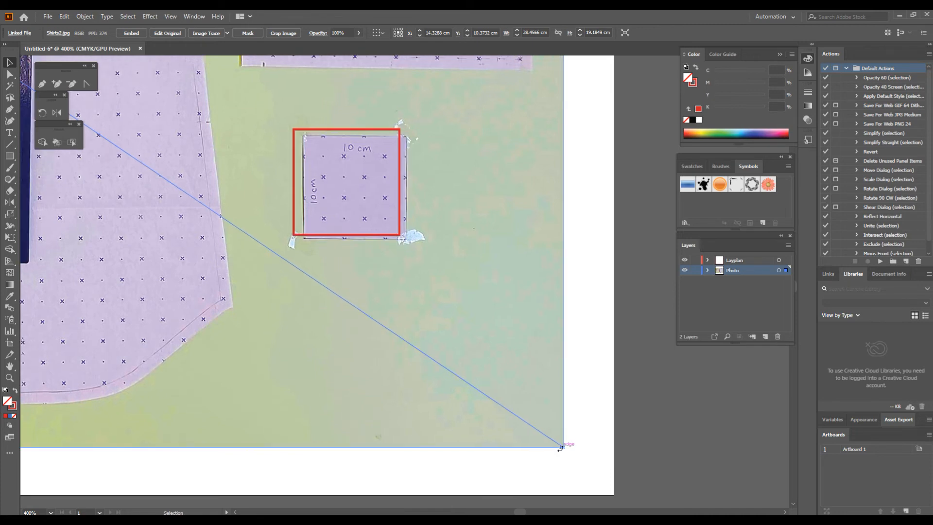
pyautogui.moveTo(524, 419)
pyautogui.mouseDown()
pyautogui.moveTo(502, 405)
pyautogui.moveTo(514, 415)
pyautogui.mouseUp()
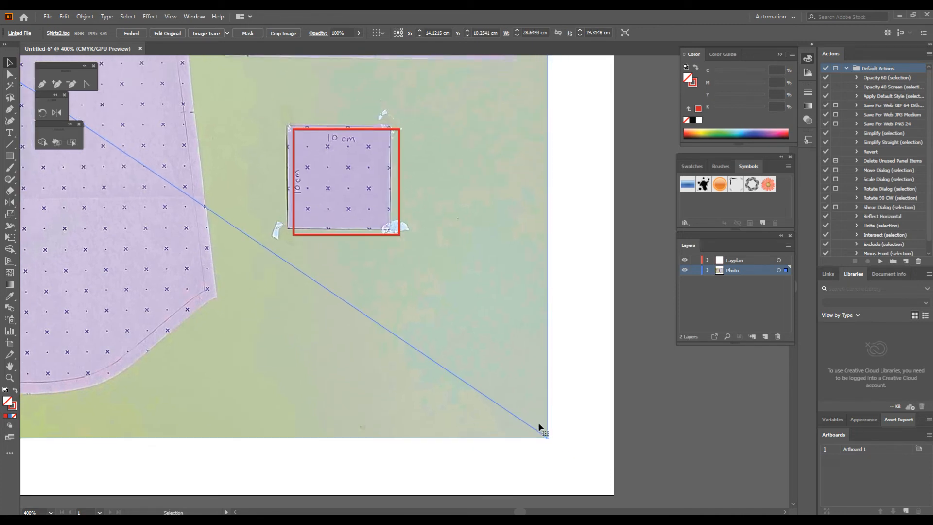
pyautogui.press('Right')
pyautogui.press('Up')
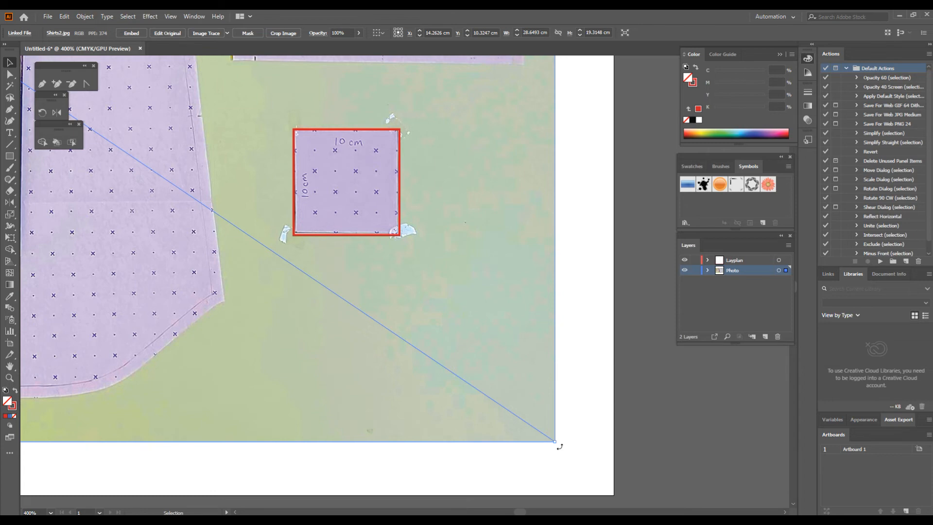
# Step: Rotate the photo slightly counter-clockwise and enlarge it to about 29.3 cm wide, fitting the reference square to the red outline
pyautogui.moveTo(560, 447); pyautogui.dragTo(563, 441)
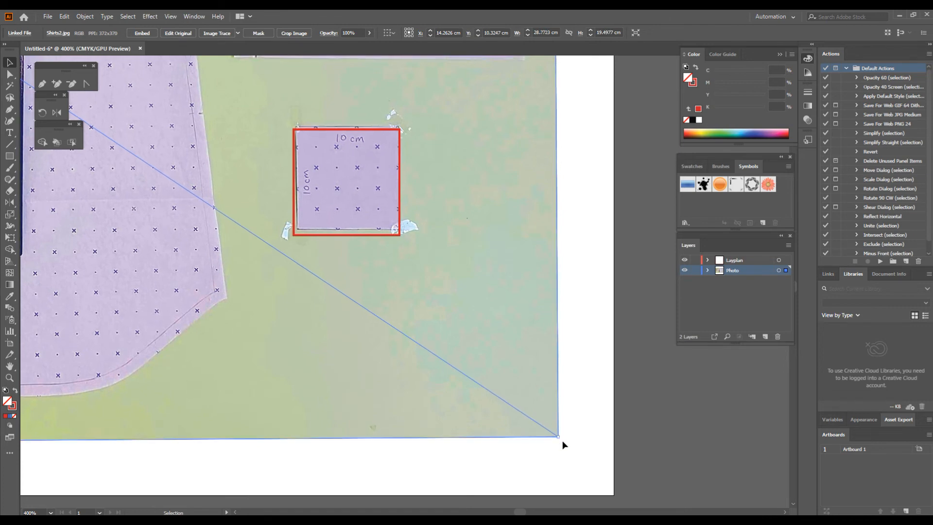
pyautogui.moveTo(465, 254); pyautogui.dragTo(465, 256)
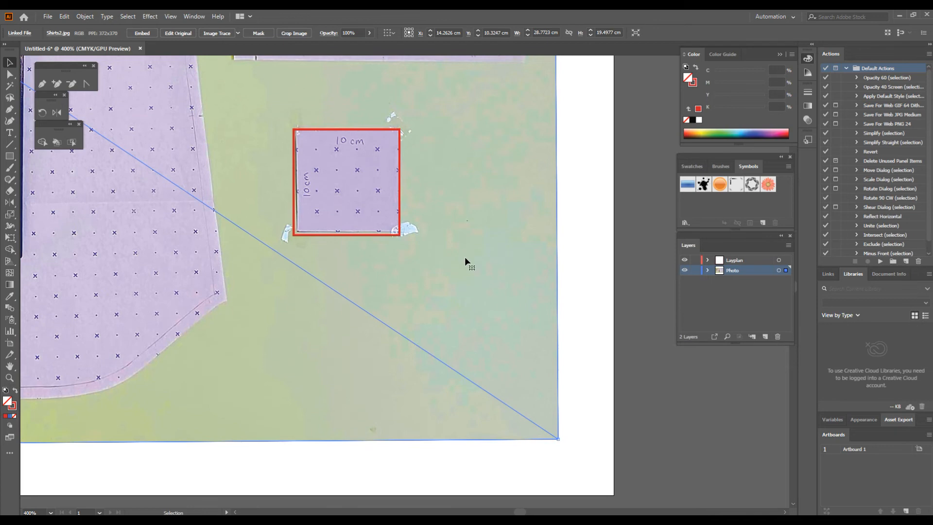
pyautogui.moveTo(559, 438); pyautogui.dragTo(517, 405)
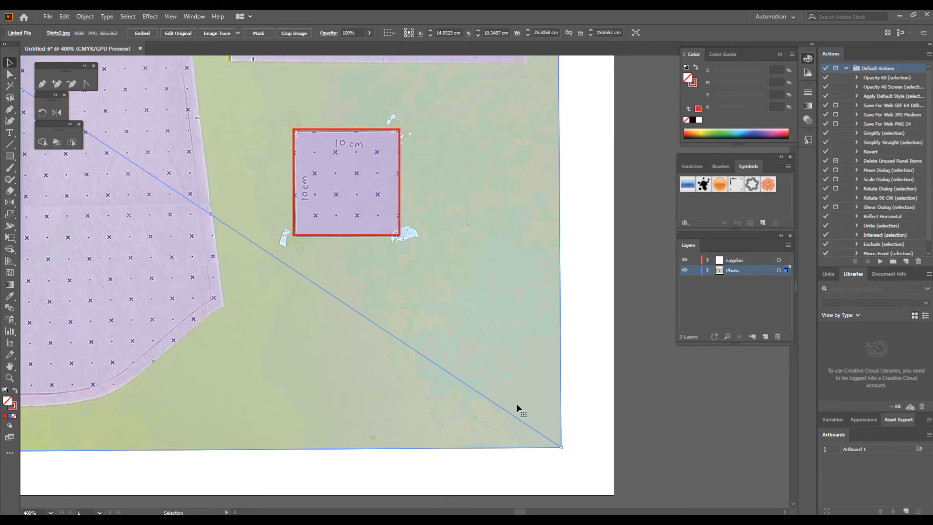
pyautogui.press('Up')
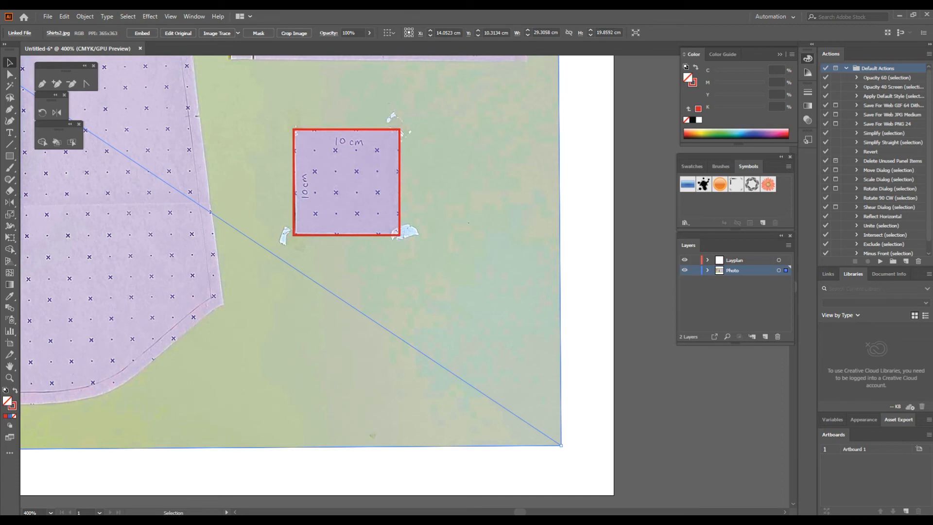
pyautogui.hotkey('ctrl', 'shift', 'a')
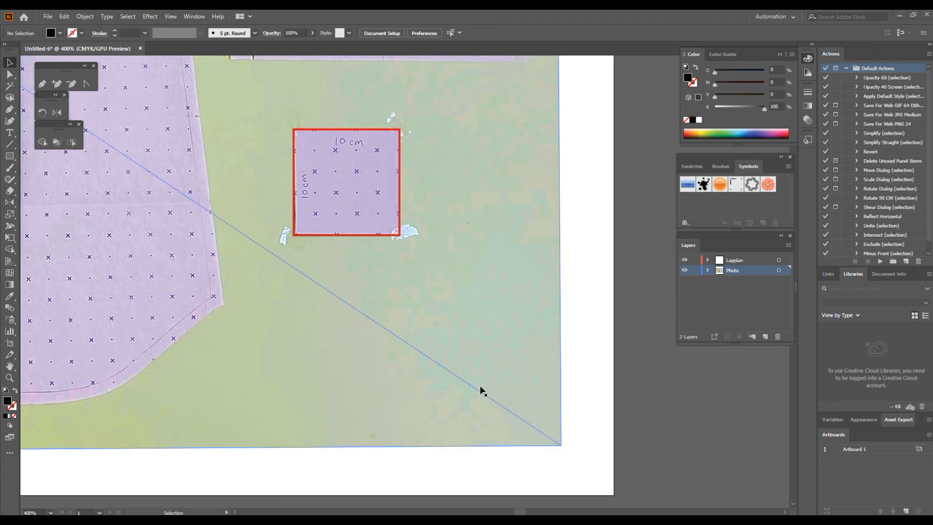
# Step: Place four black-outlined squares with skewed light-blue shapes below the red reference square to illustrate photo distortion
pyautogui.press('z')
pyautogui.keyDown('alt'); pyautogui.click(468, 396); pyautogui.keyUp('alt')
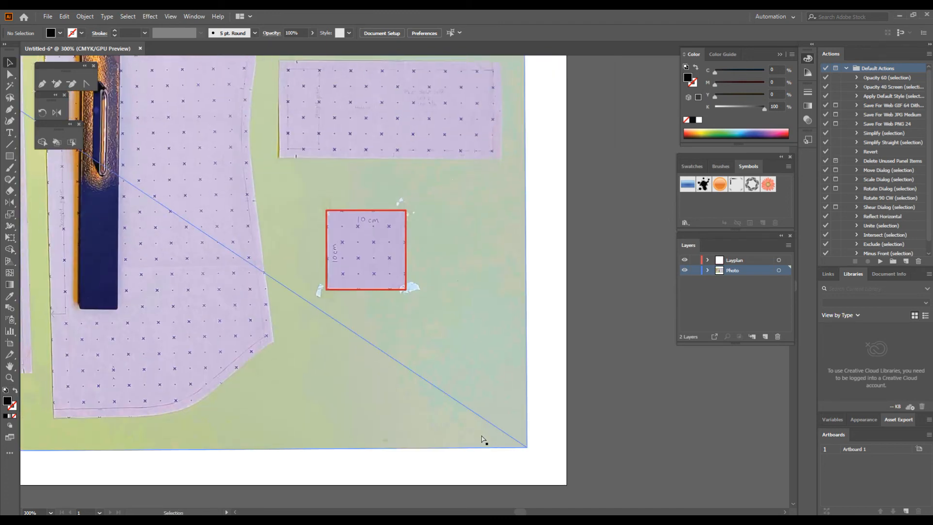
pyautogui.press('v')
pyautogui.moveTo(465, 282); pyautogui.dragTo(404, 342)
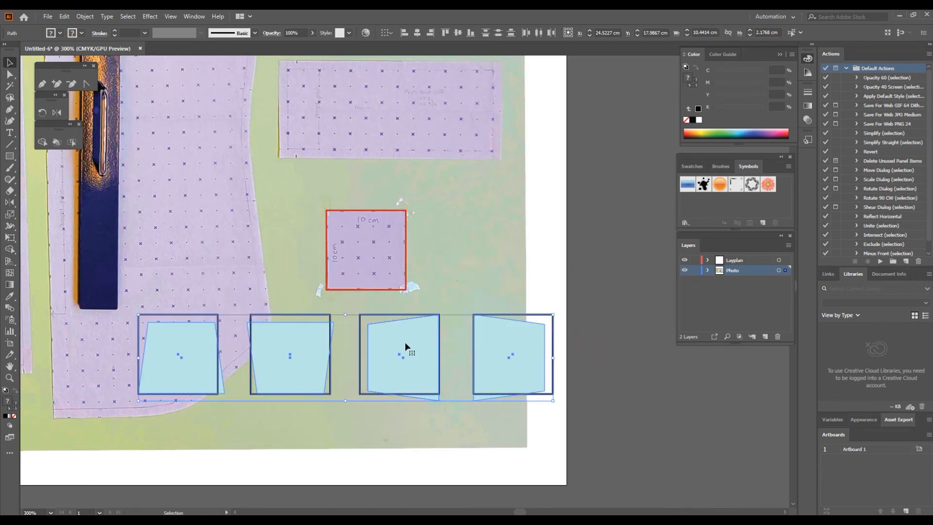
pyautogui.click(538, 266)
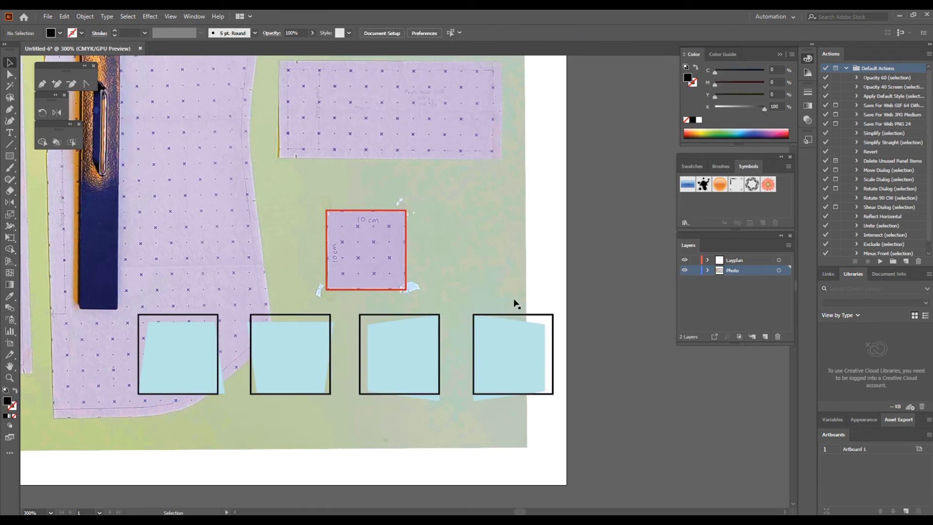
pyautogui.click(524, 354)
pyautogui.click(202, 349)
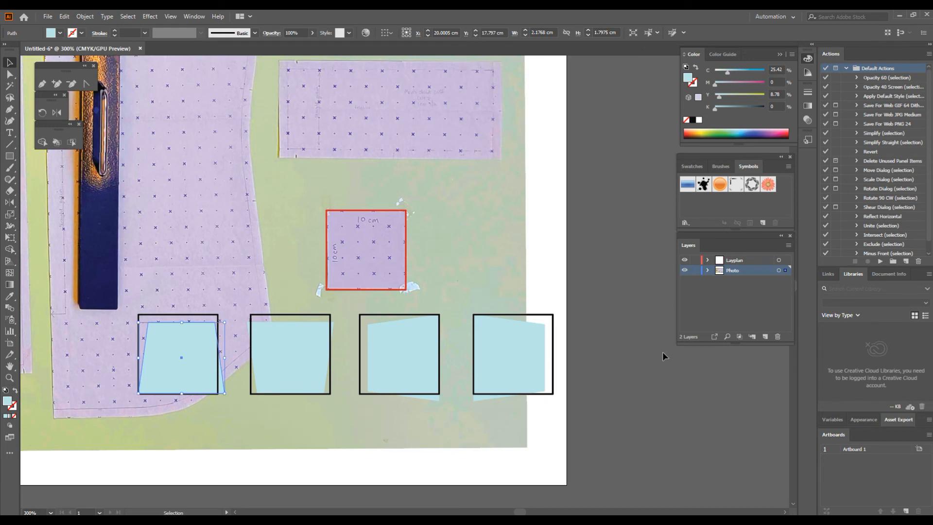
pyautogui.click(529, 350)
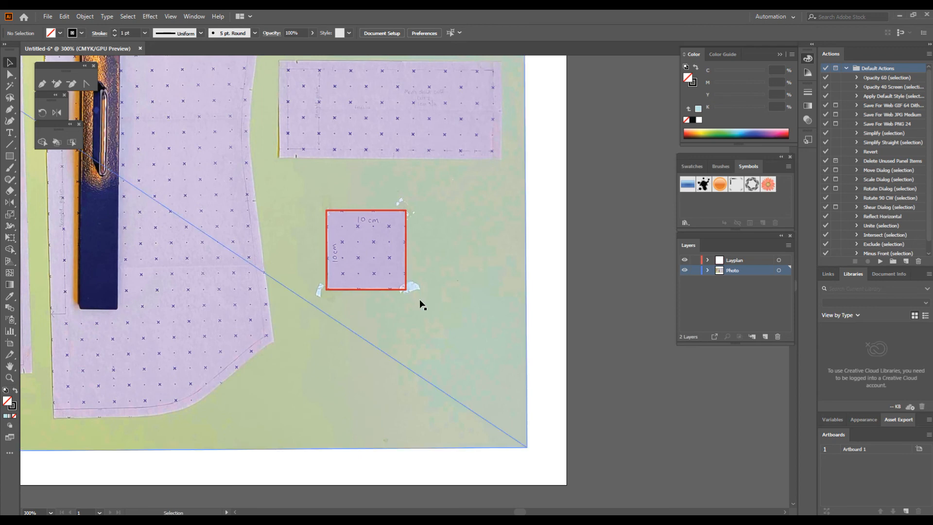
# Step: Delete the red 2 cm reference square from the Layplan layer and centre the scaled photo on the artboard
pyautogui.click(380, 211)
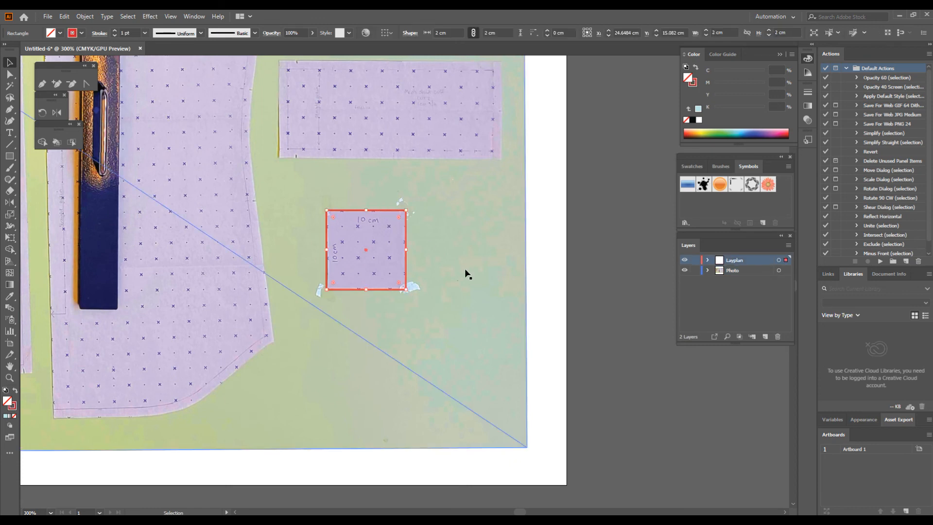
pyautogui.press('Delete')
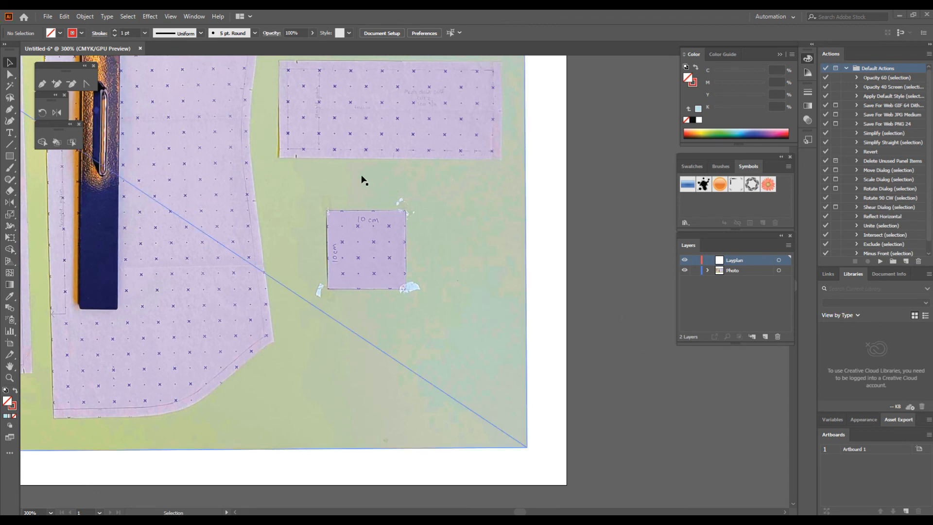
pyautogui.keyDown('ctrl'); pyautogui.keyDown('alt'); pyautogui.click(287, 182); pyautogui.keyUp('alt'); pyautogui.keyUp('ctrl')
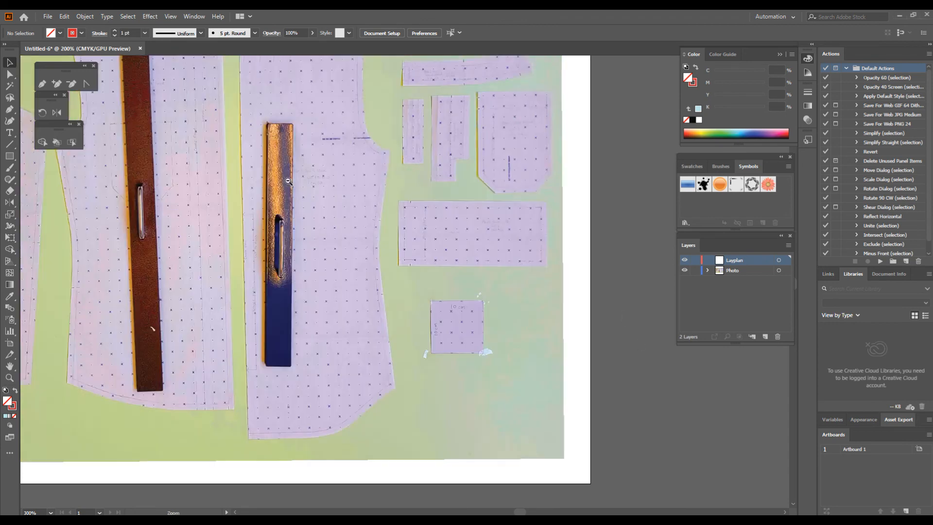
pyautogui.keyDown('ctrl'); pyautogui.keyDown('alt'); pyautogui.click(287, 181); pyautogui.keyUp('alt'); pyautogui.keyUp('ctrl')
pyautogui.moveTo(339, 163); pyautogui.dragTo(390, 133)
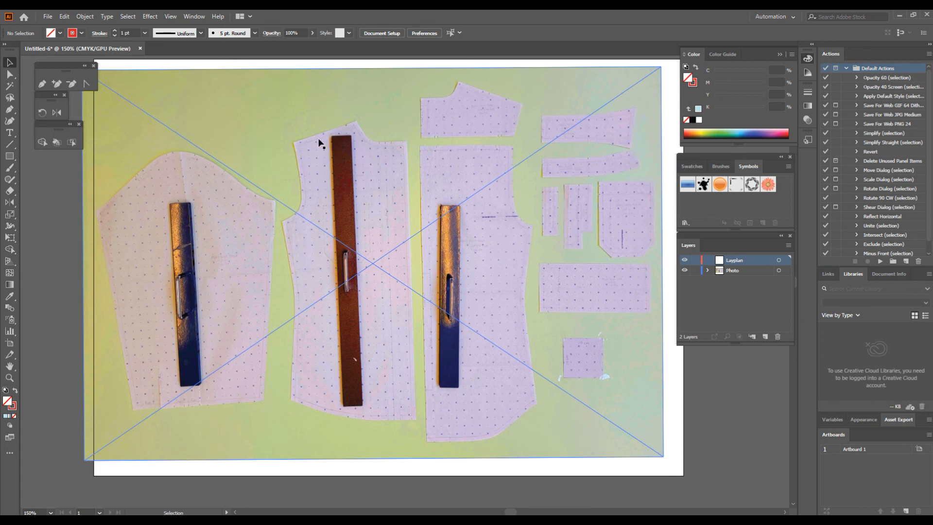
pyautogui.moveTo(298, 138); pyautogui.dragTo(313, 137)
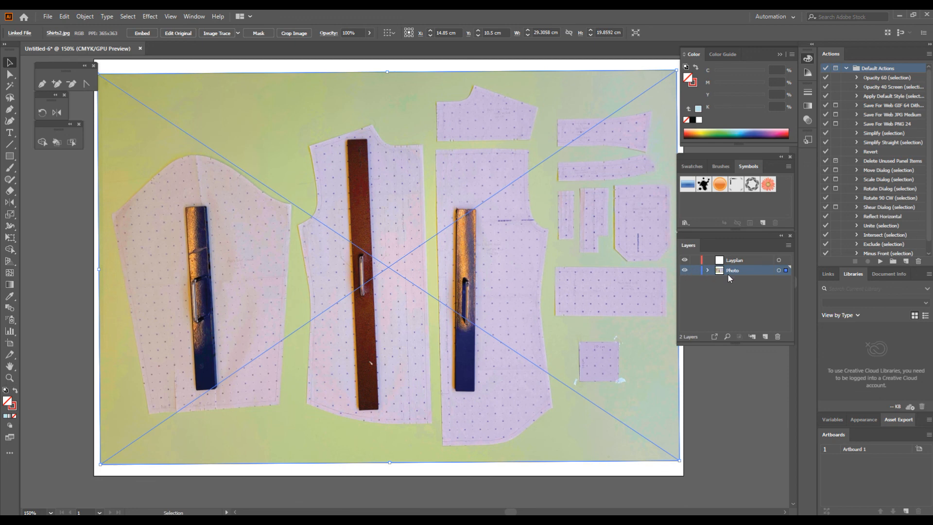
# Step: Lock the Photo layer and make the Layplan layer active
pyautogui.click(694, 272)
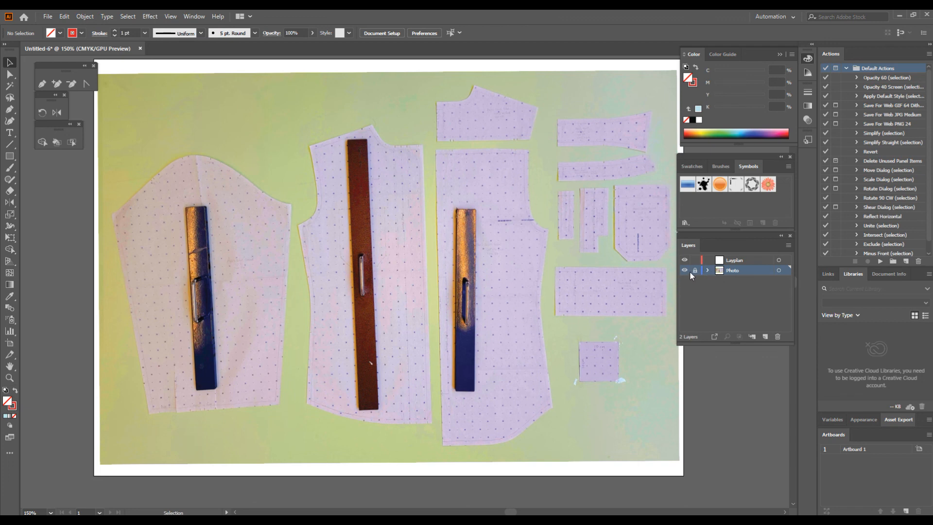
pyautogui.click(742, 261)
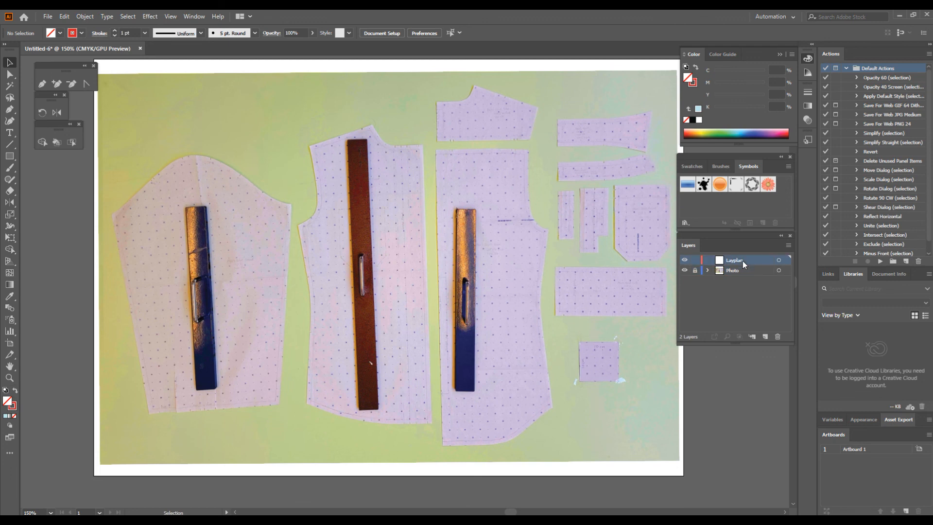